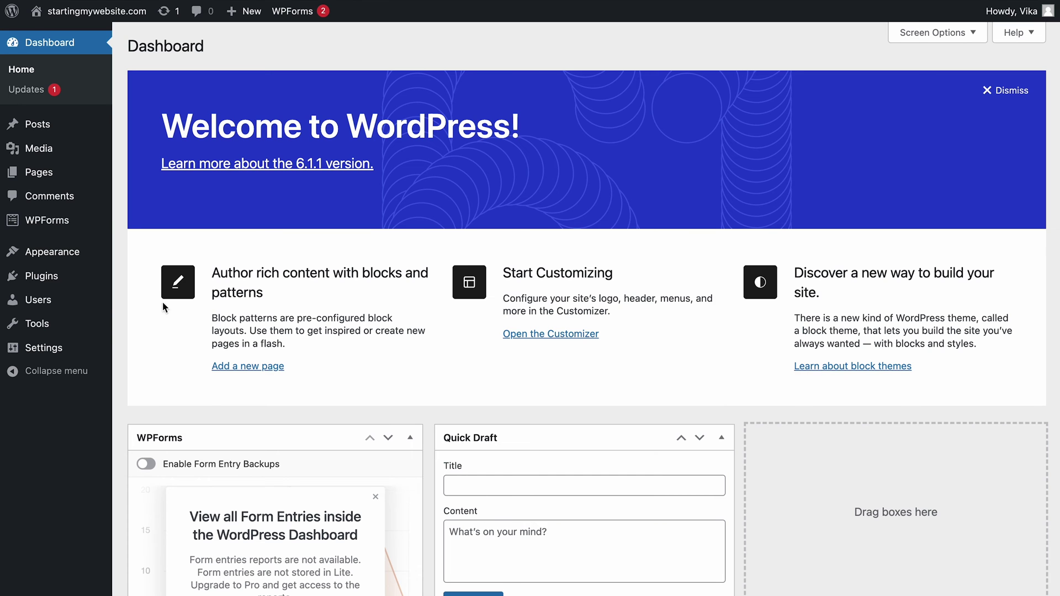
Find 'Yoast SEO' under Plugins > Add New and install it.
left_click(59, 279)
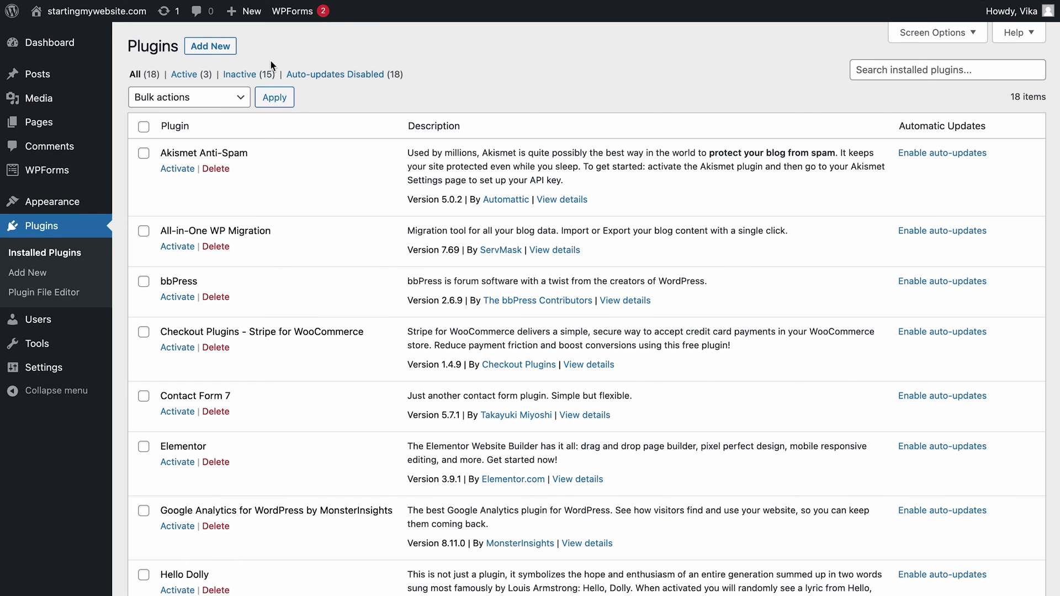
left_click(213, 48)
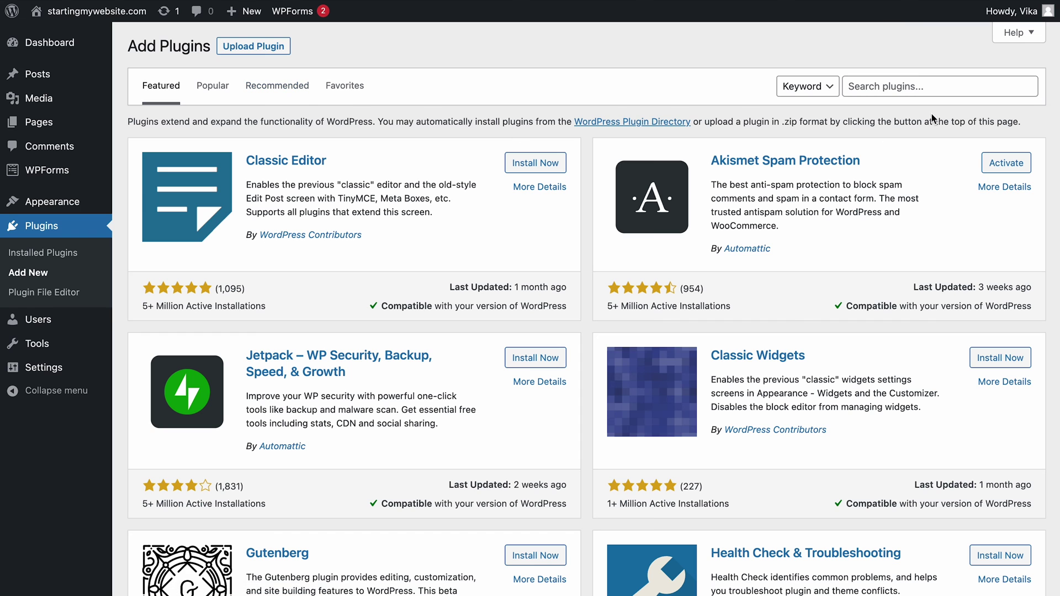
left_click(911, 88)
type("Yoast SEO")
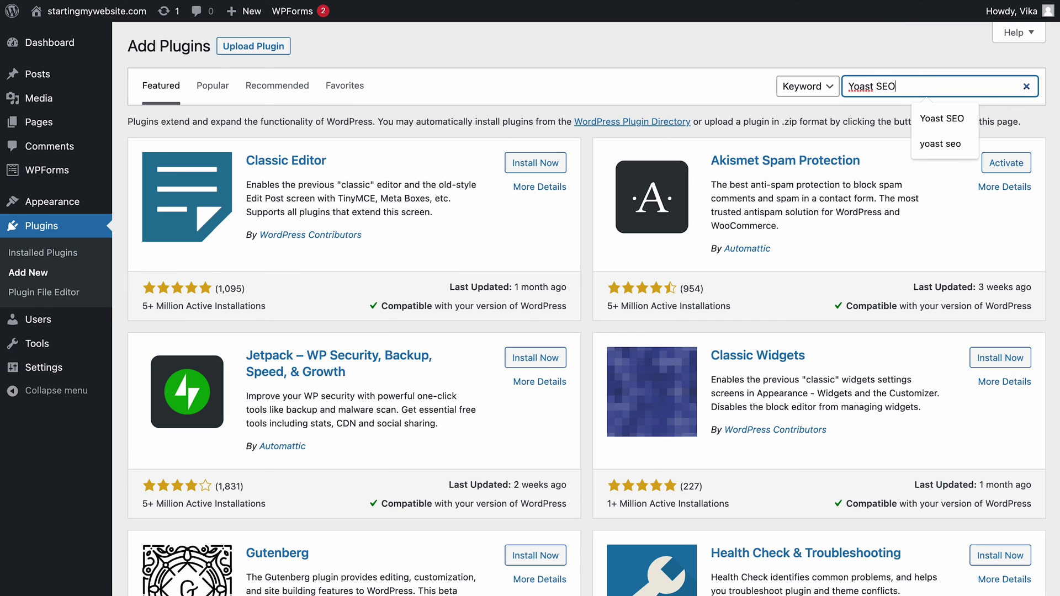
key("Return")
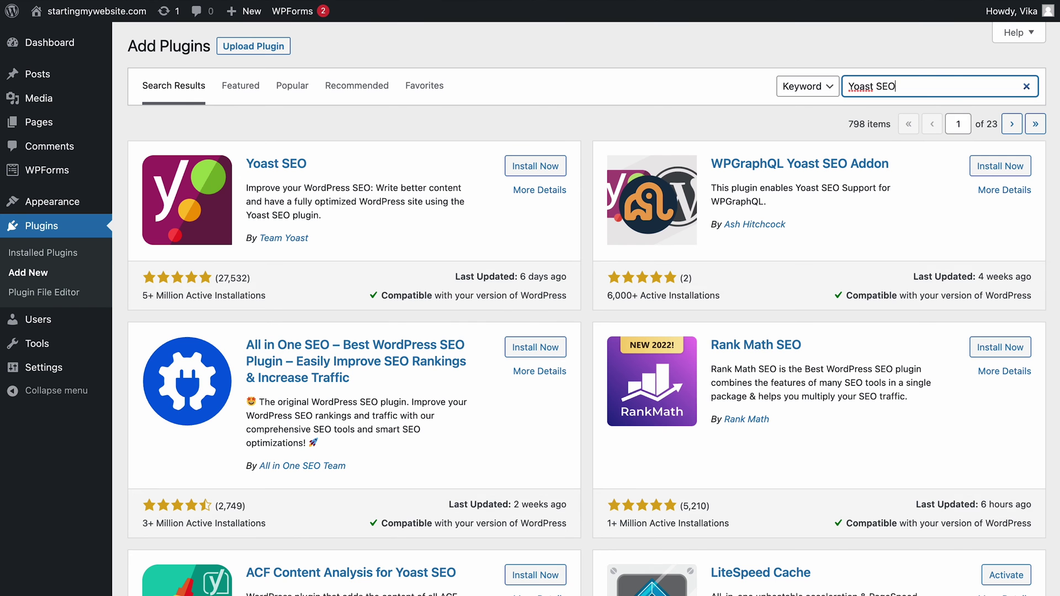
left_click(548, 167)
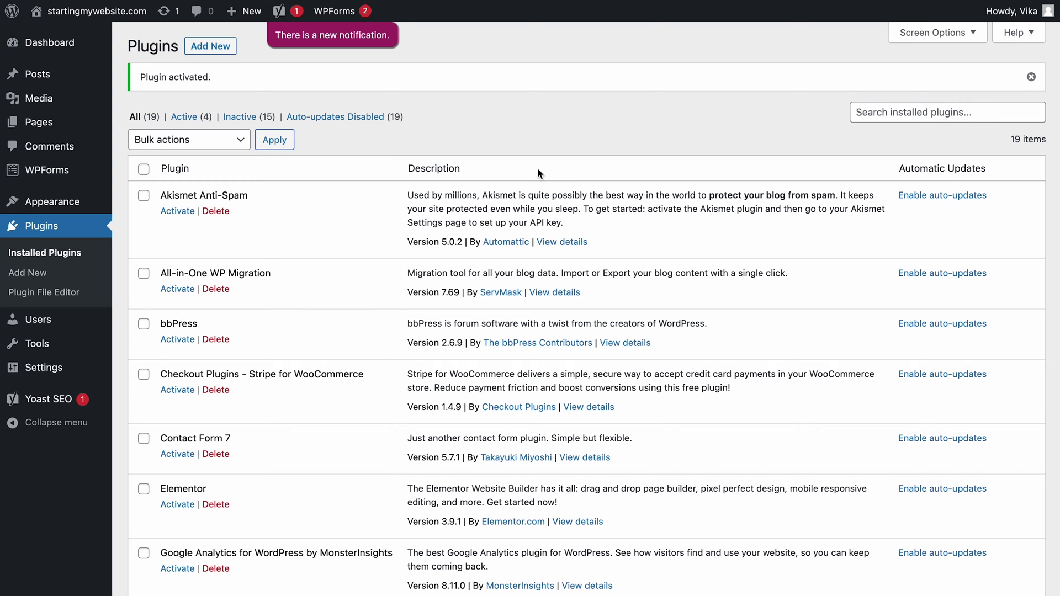
Keep XML sitemaps On in Yoast SEO's Features settings and save the changes.
left_click(44, 405)
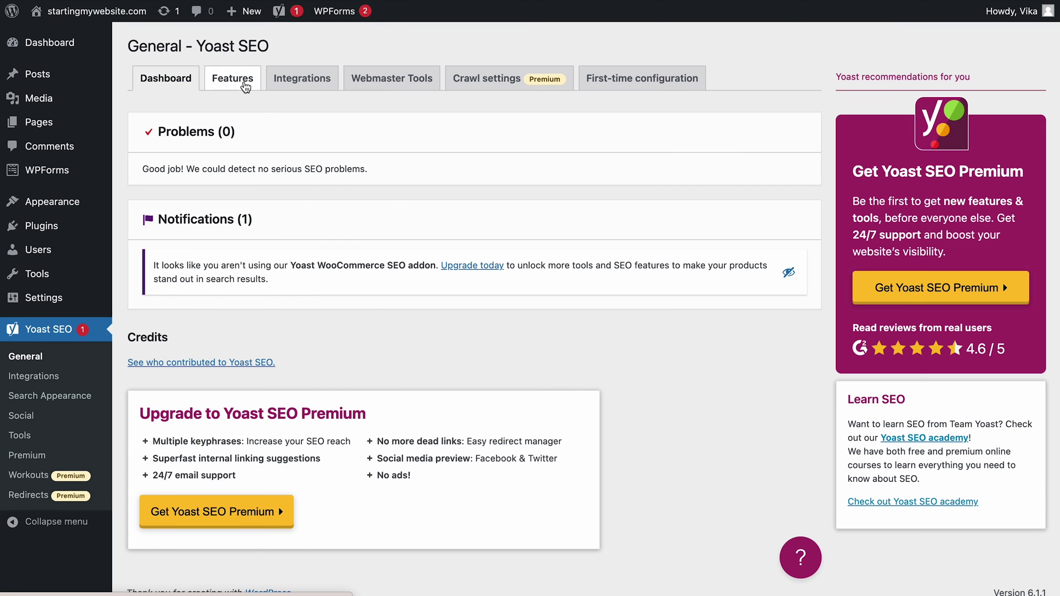
left_click(246, 87)
scroll(385, 284, "down", 3)
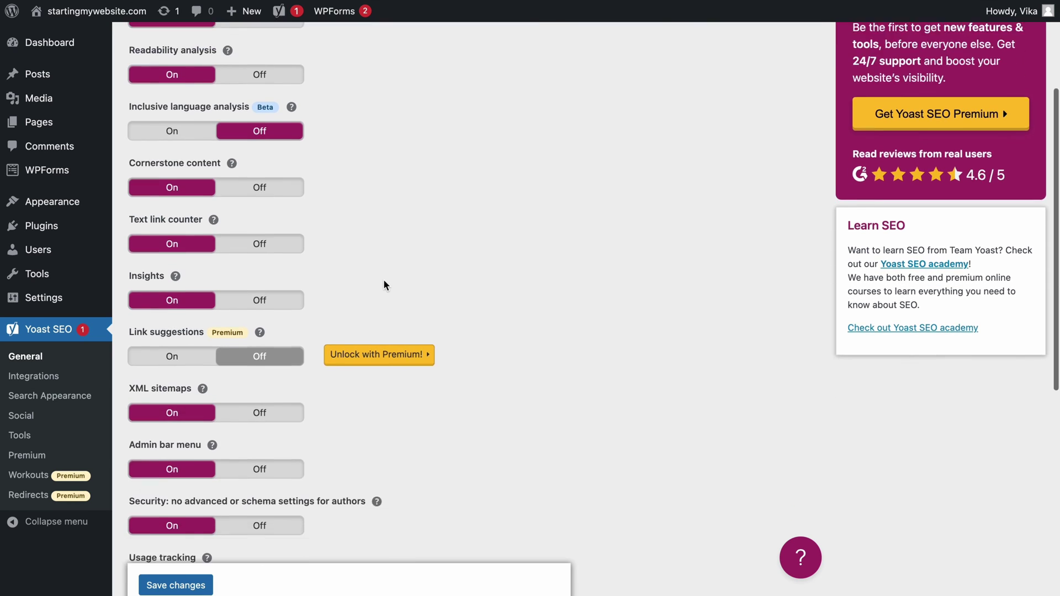
scroll(385, 284, "down", 1)
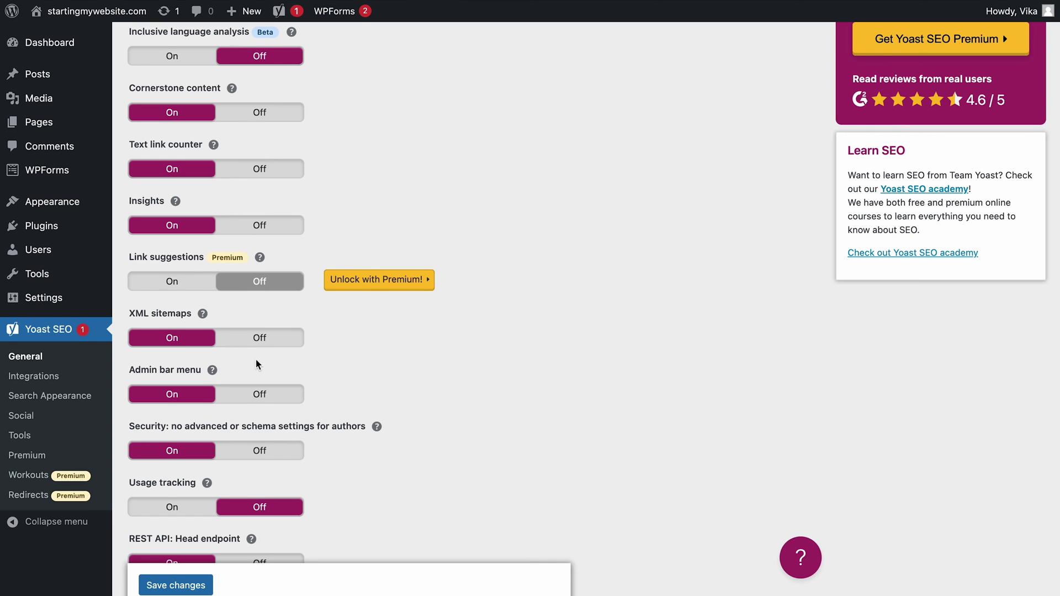
left_click(191, 587)
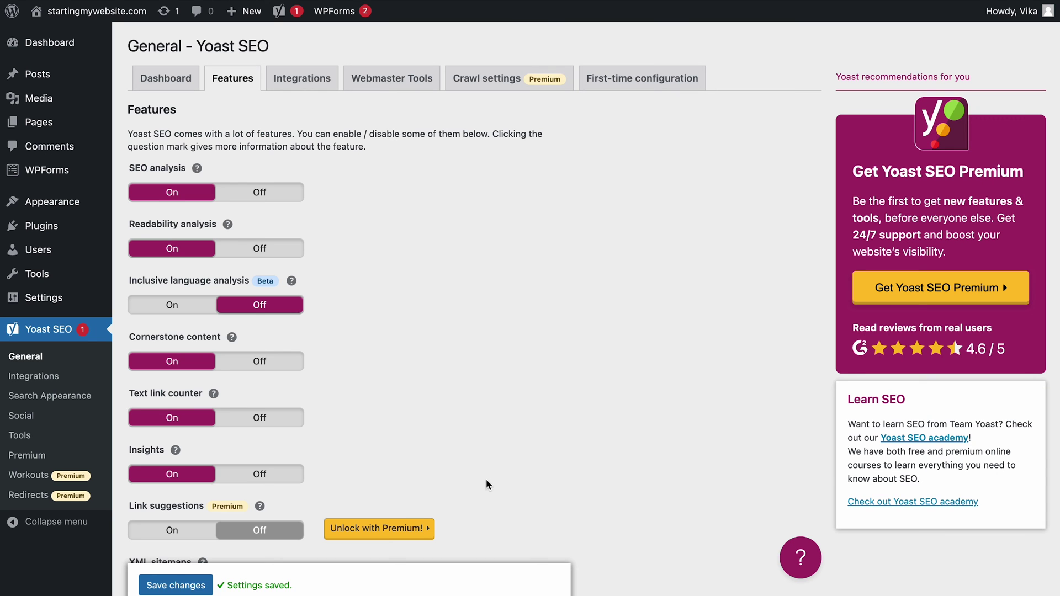
Open the generated XML sitemap from the XML sitemaps explanation.
scroll(419, 395, "down", 5)
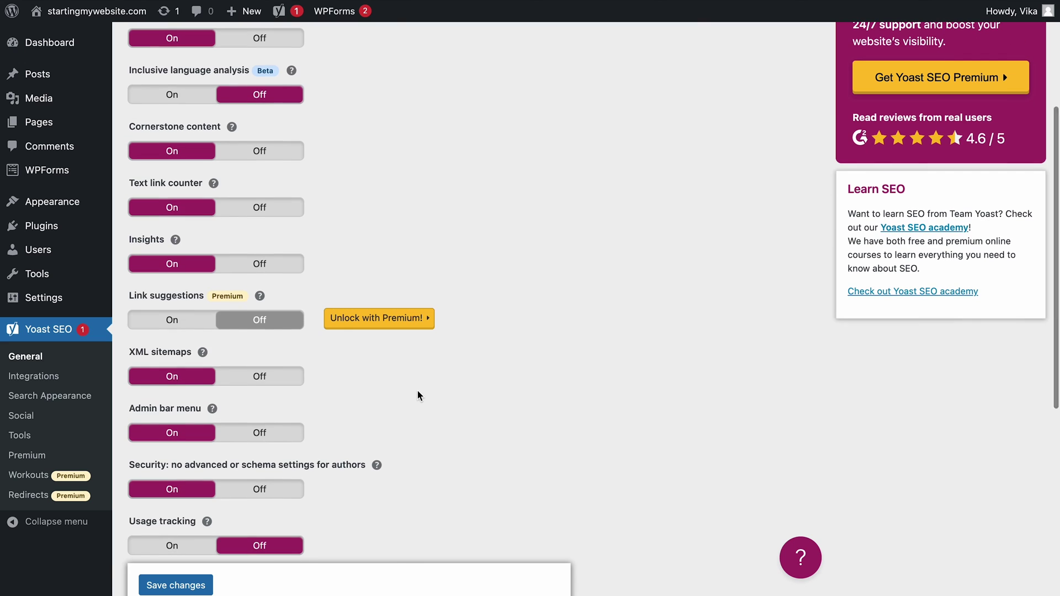
left_click(203, 353)
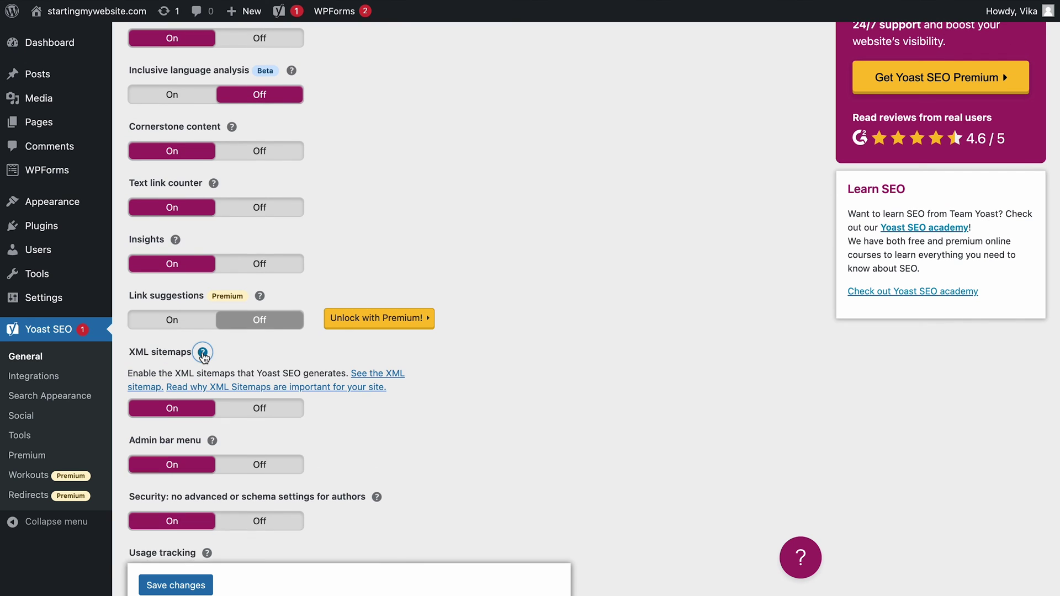
left_click(364, 376)
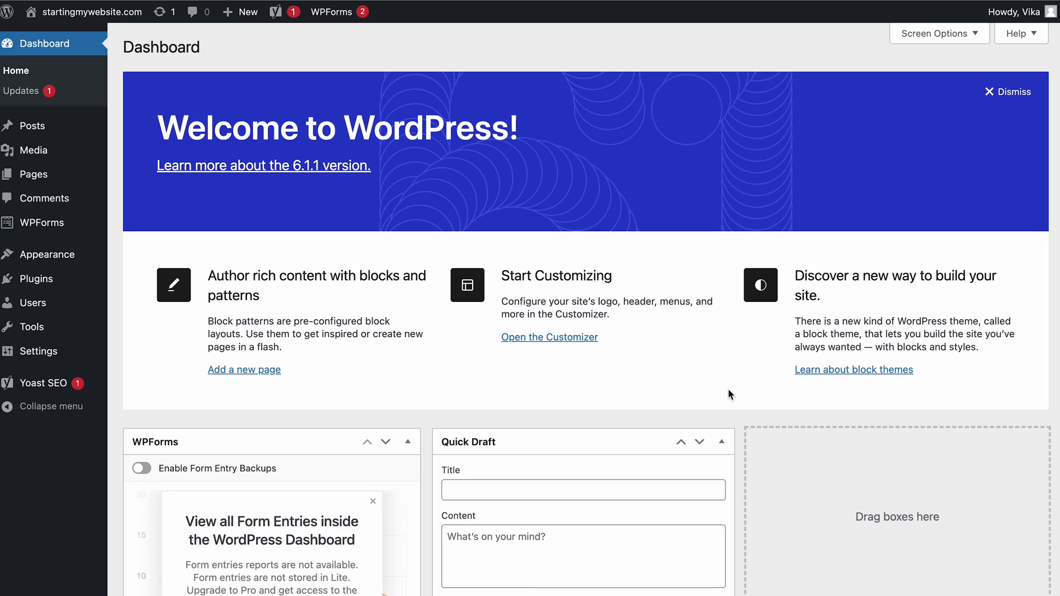
Show the Site Health Info with the WordPress section expanded, confirming version 6.1.1.
mouse_move(45, 341)
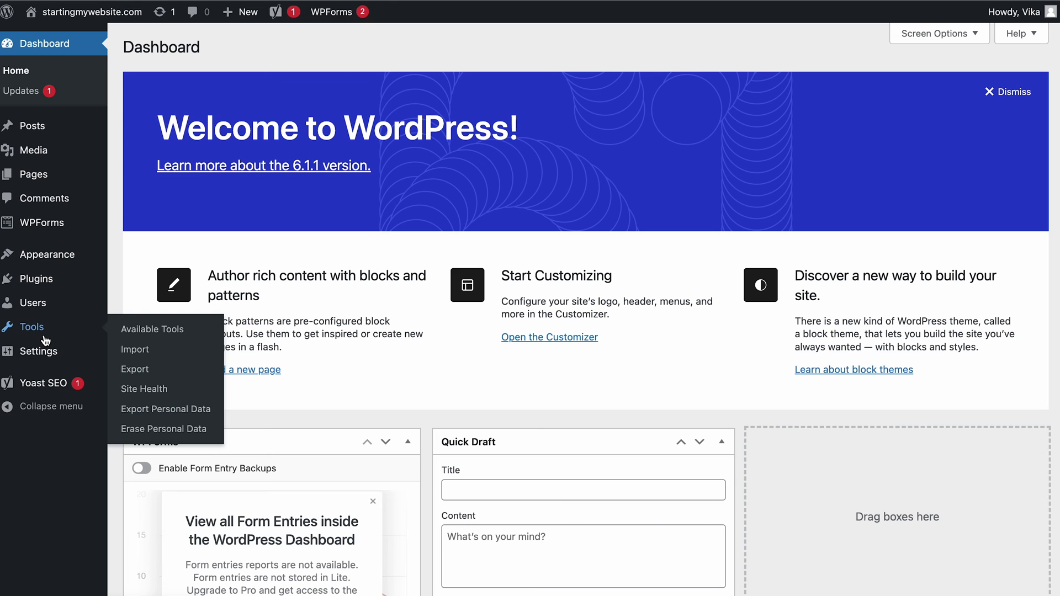
left_click(144, 390)
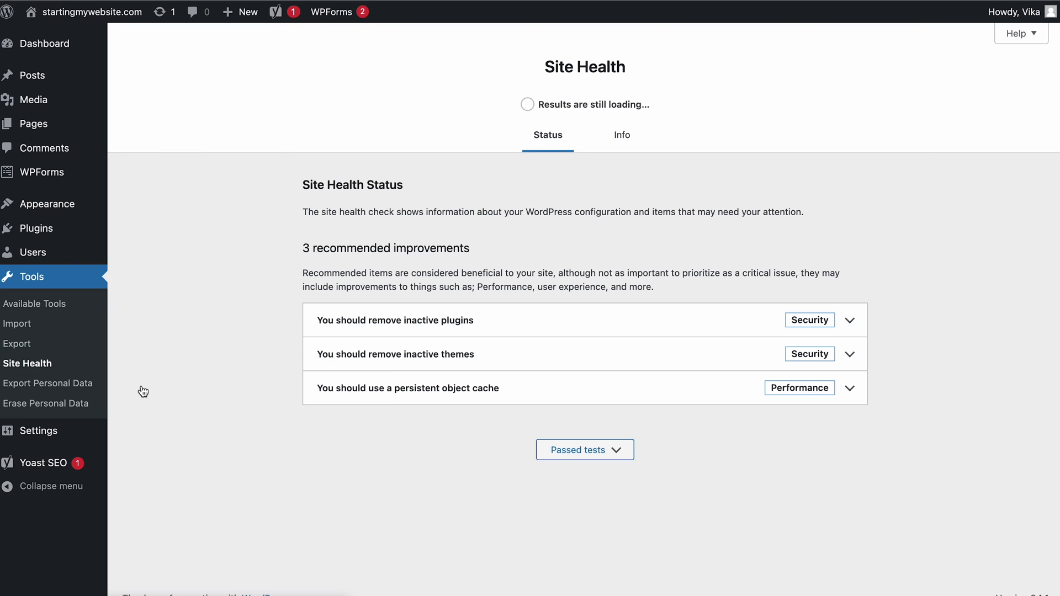
left_click(623, 137)
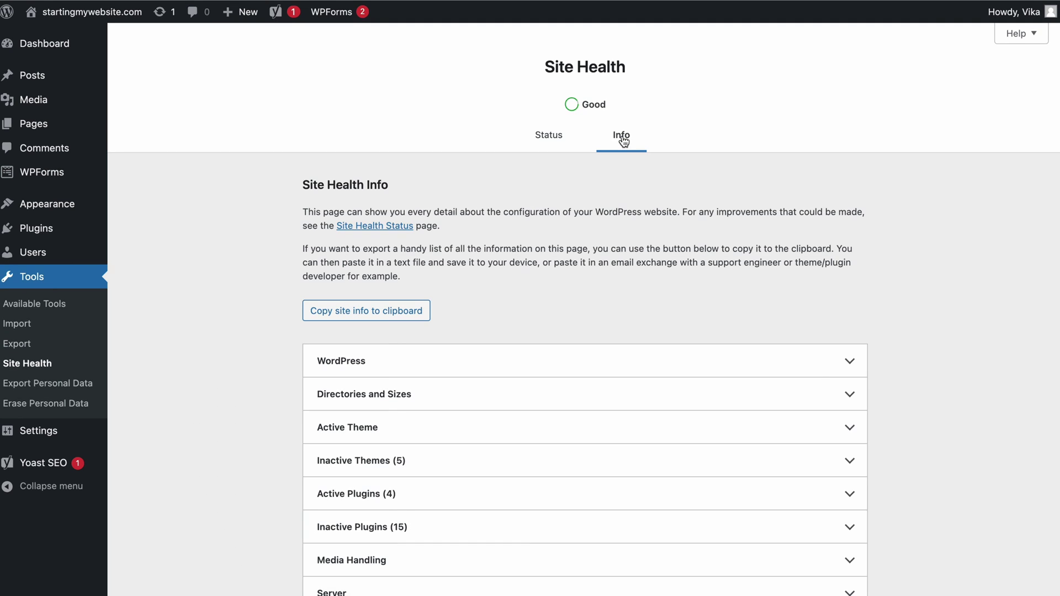
left_click(773, 375)
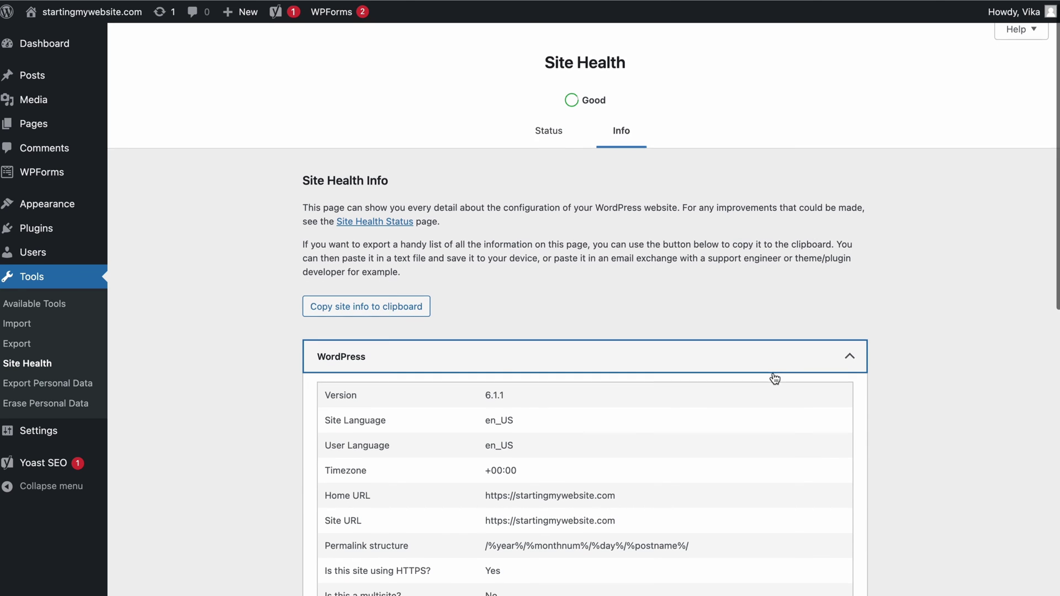
scroll(774, 378, "down", 3)
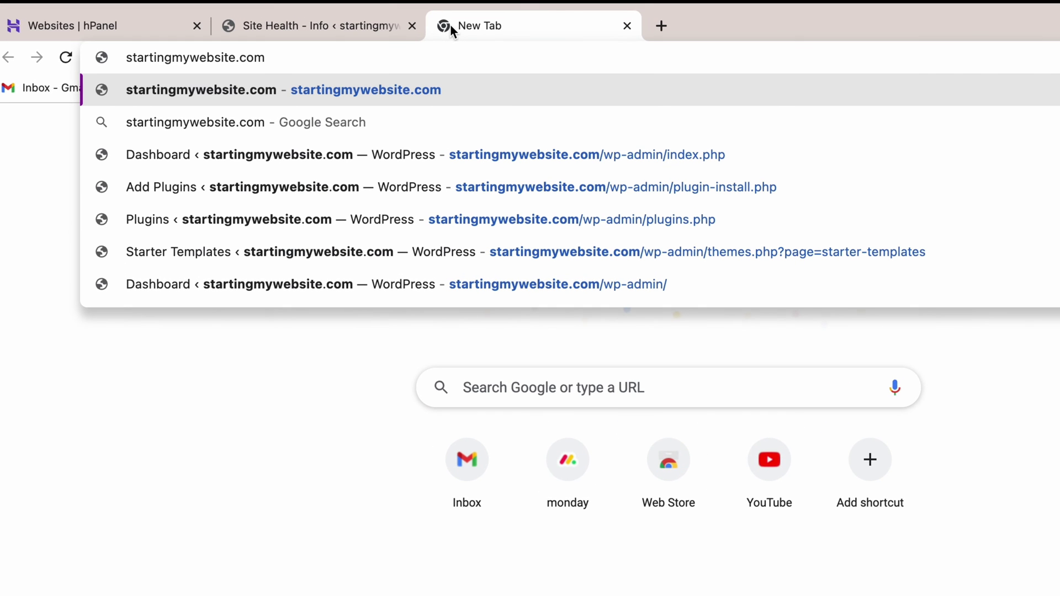
Load the site's wp-sitemap.xml address, which redirects to the Yoast sitemap index.
type("/sitemap")
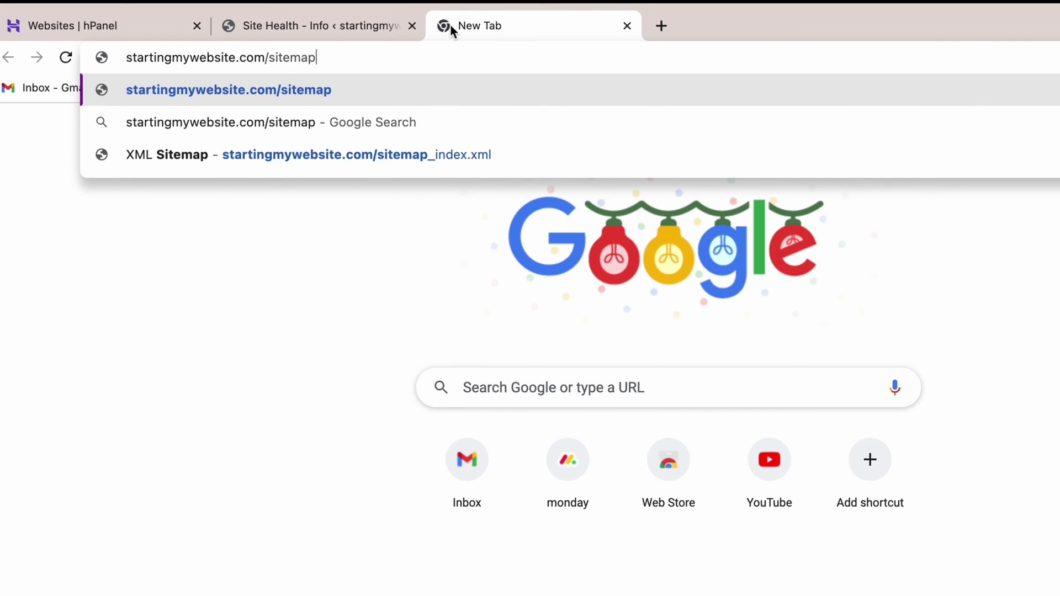
type(".xml")
key("BackSpace")
key("BackSpace")
key("BackSpace")
key("BackSpace")
key("BackSpace")
key("BackSpace")
key("BackSpace")
key("BackSpace")
key("BackSpace")
key("BackSpace")
key("BackSpace")
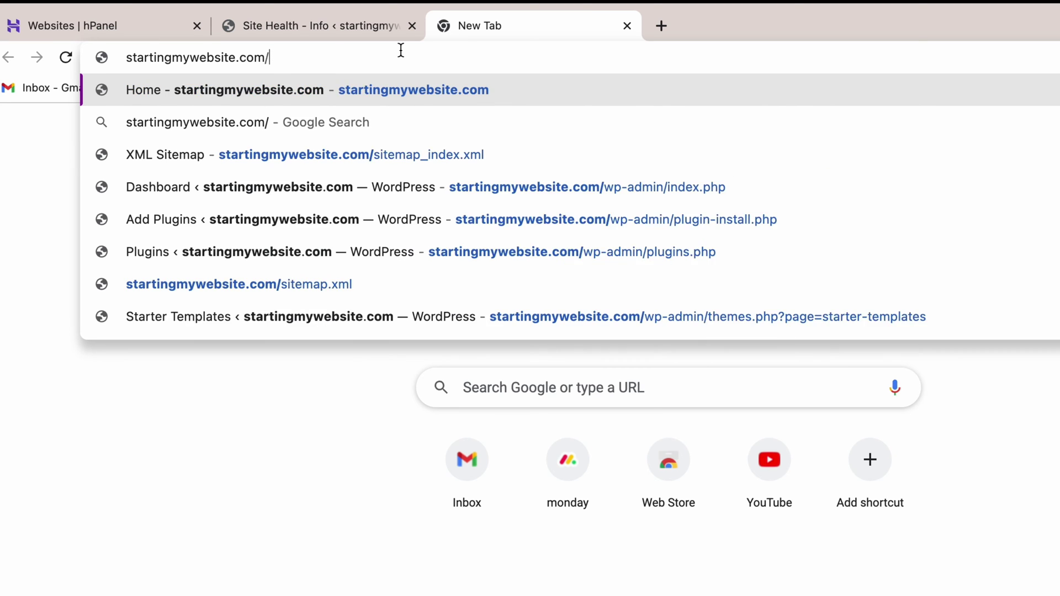
type("wp-sit")
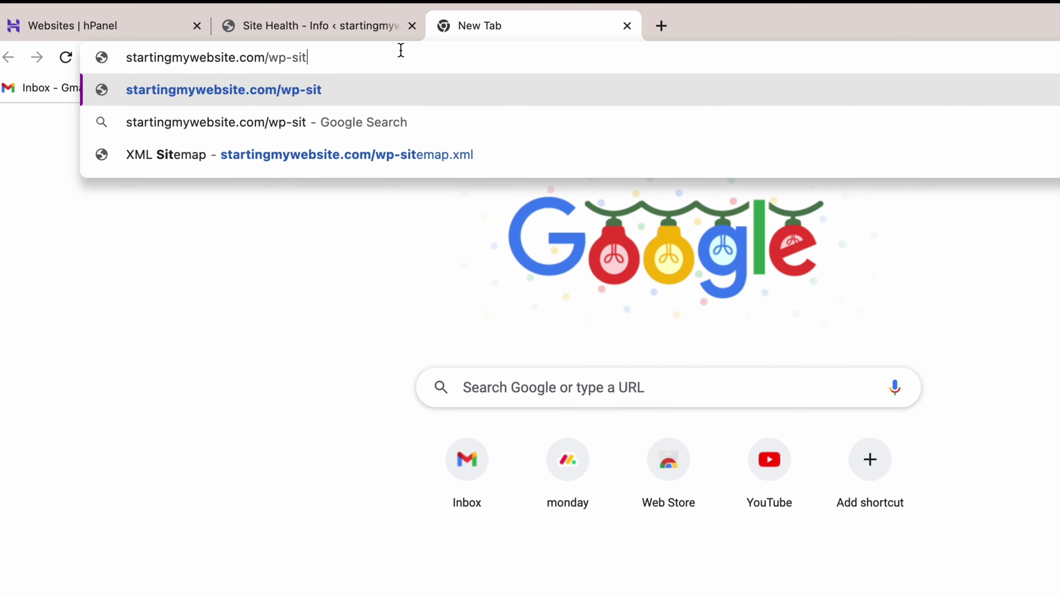
type("emap.xml")
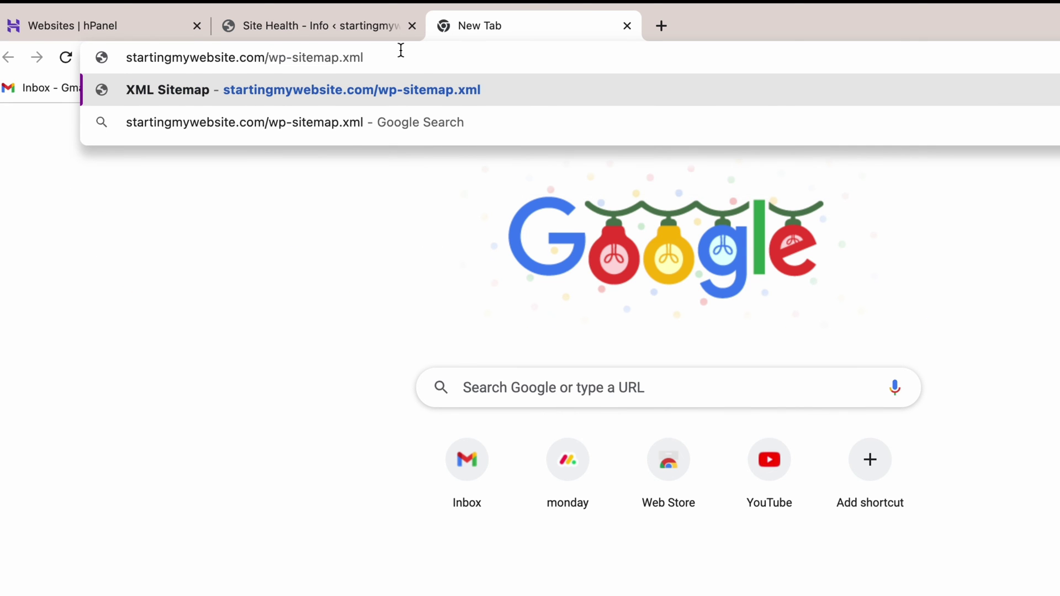
key("Return")
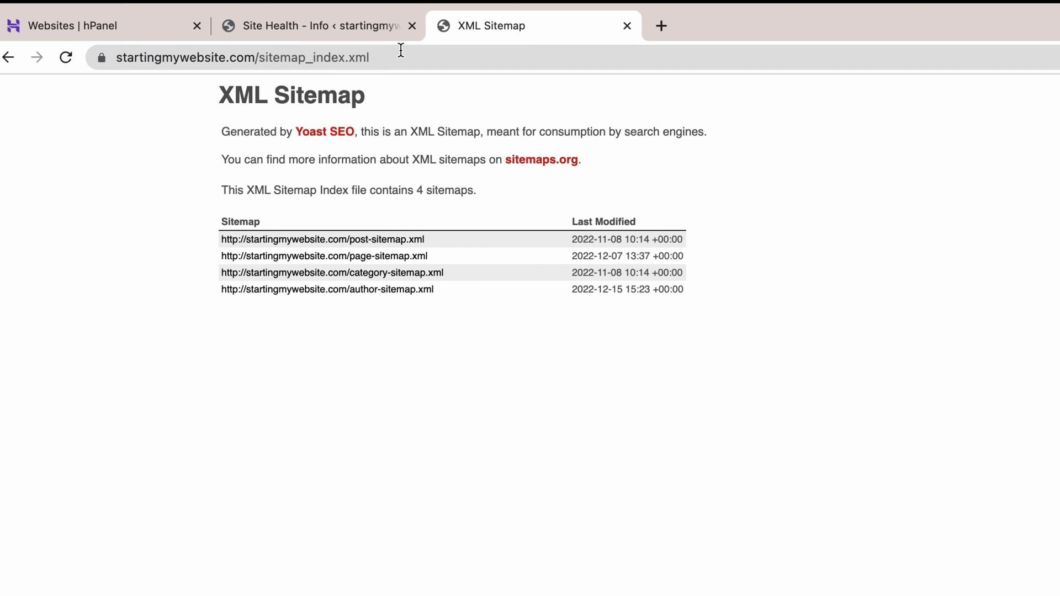
Open the post-sitemap.xml listing from the sitemap index.
left_click(341, 245)
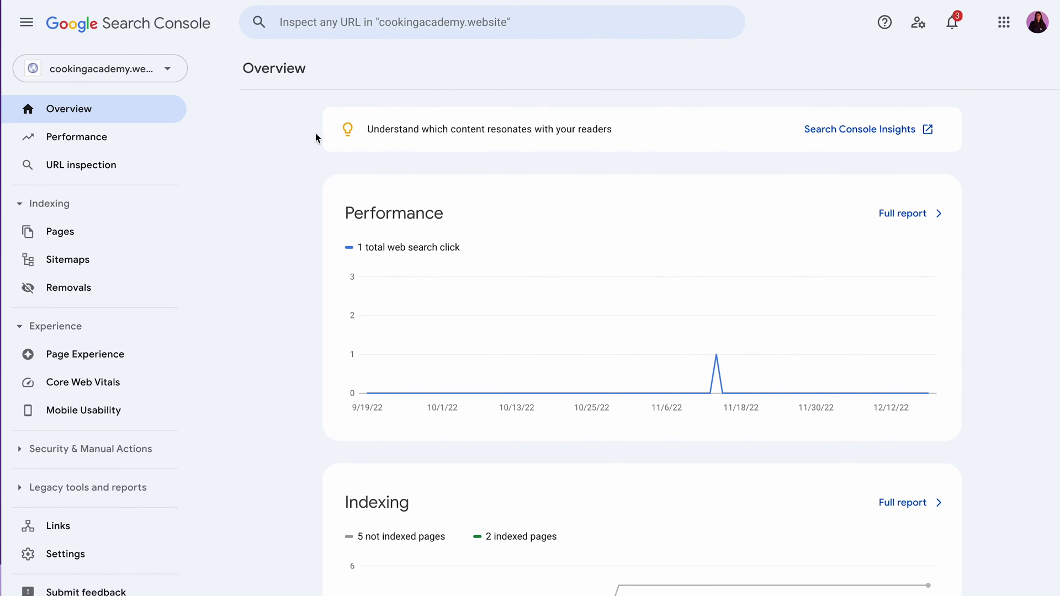
Add startingmywebsite.com as a Domain property to get its DNS TXT record.
left_click(155, 69)
left_click(120, 152)
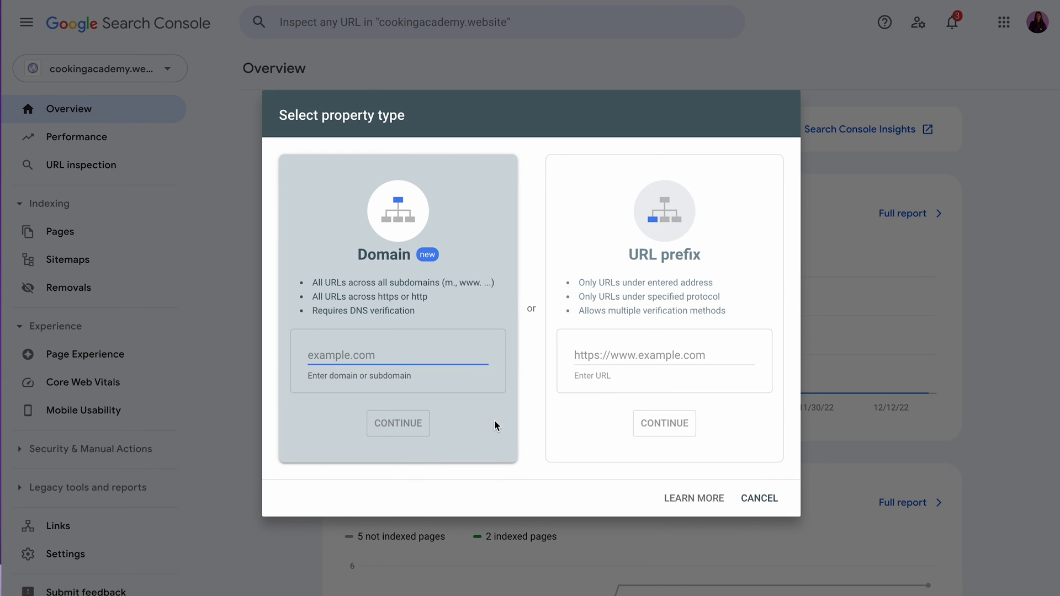
type("startingmywebsite.com")
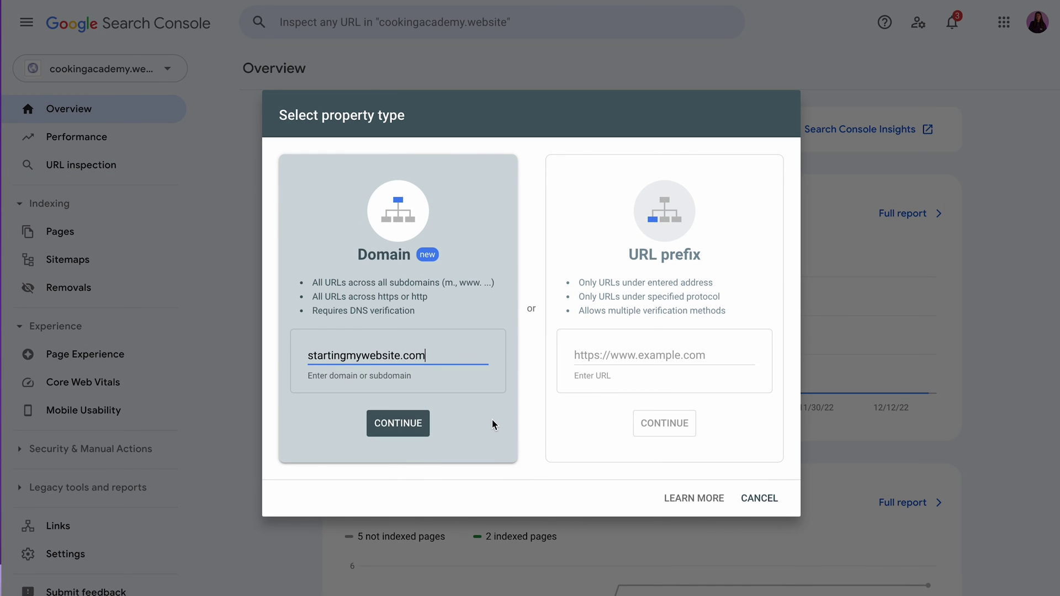
left_click(404, 424)
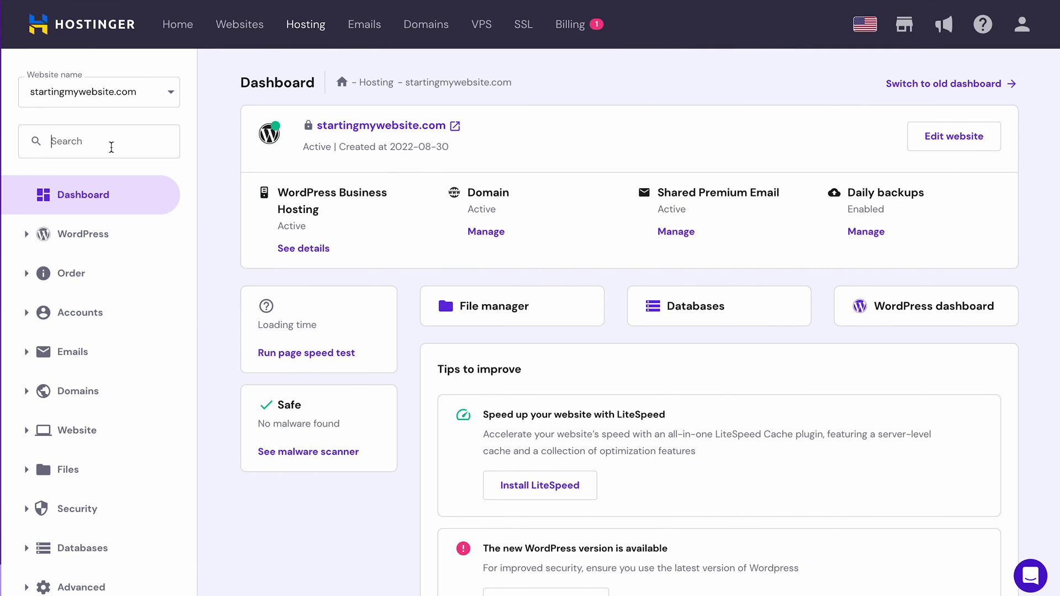
Add a TXT record holding Google's verification token in hPanel's DNS Zone Editor.
type("dns")
left_click(113, 267)
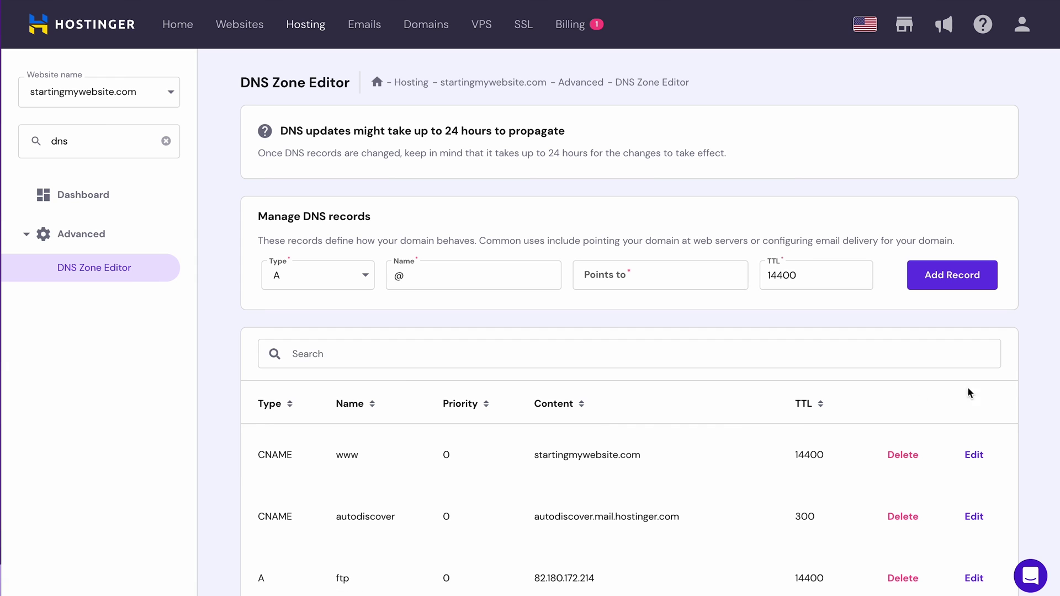
left_click(352, 280)
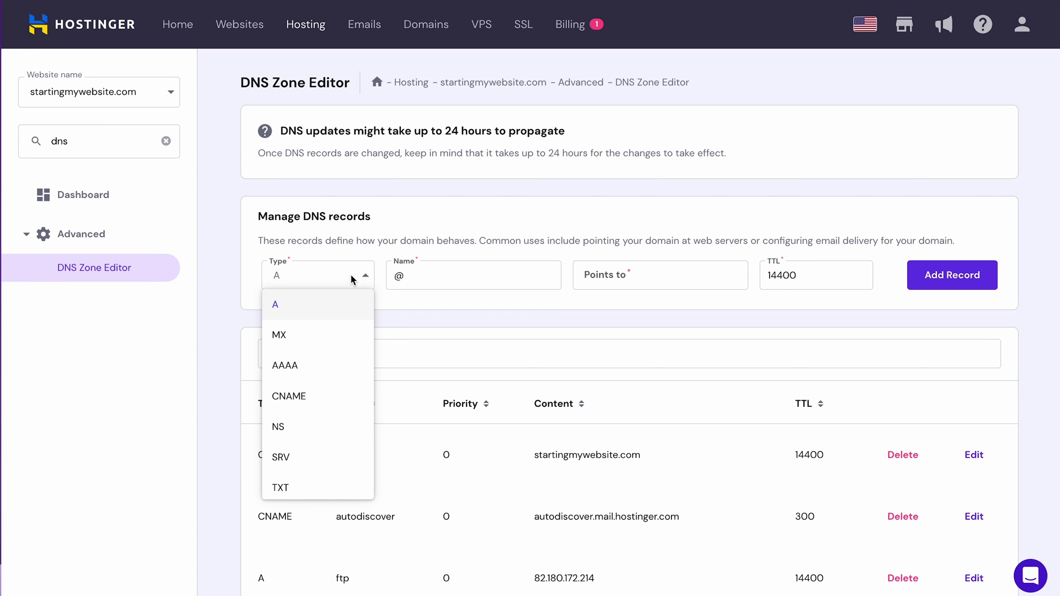
left_click(303, 495)
left_click(624, 277)
key("ctrl+v")
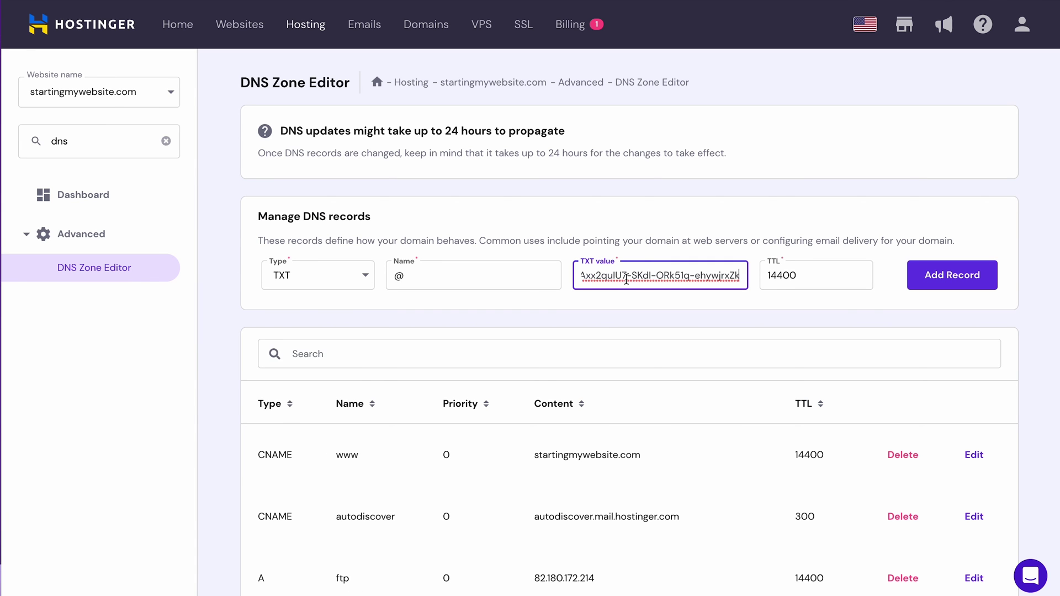
left_click(937, 275)
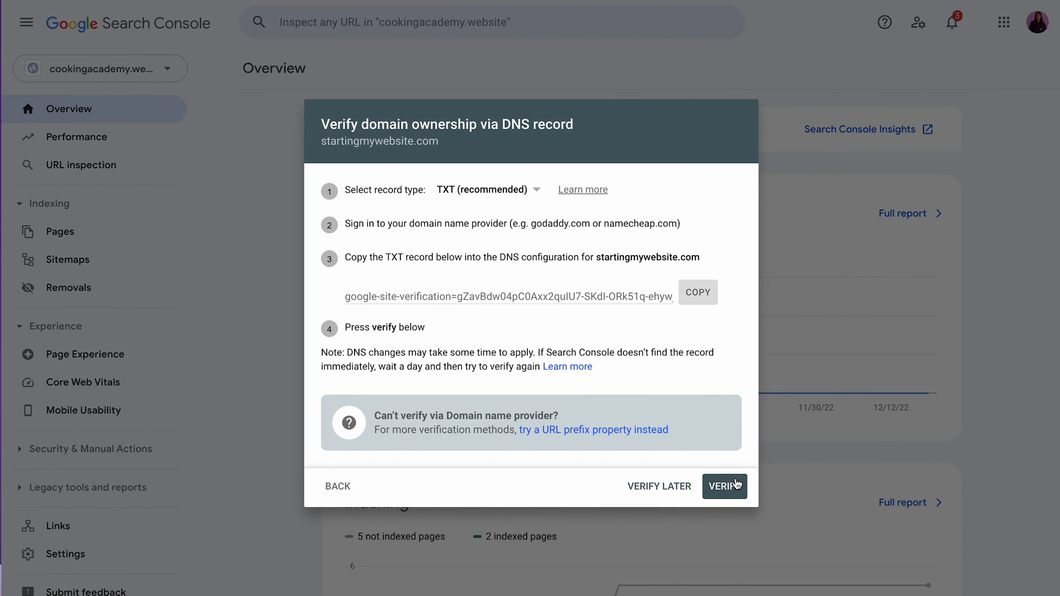
left_click(736, 484)
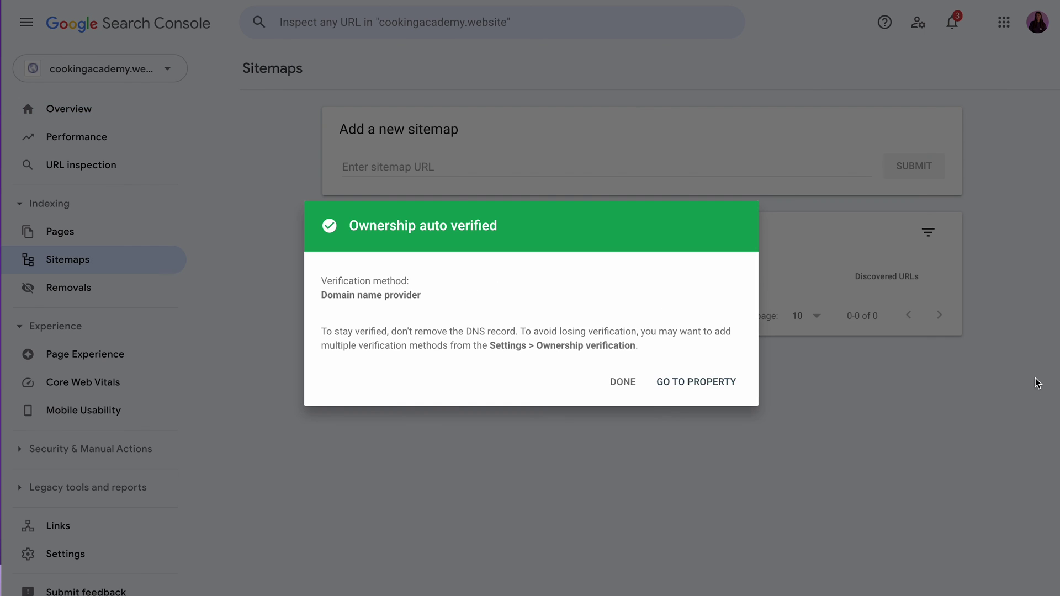
left_click(720, 382)
left_click(86, 257)
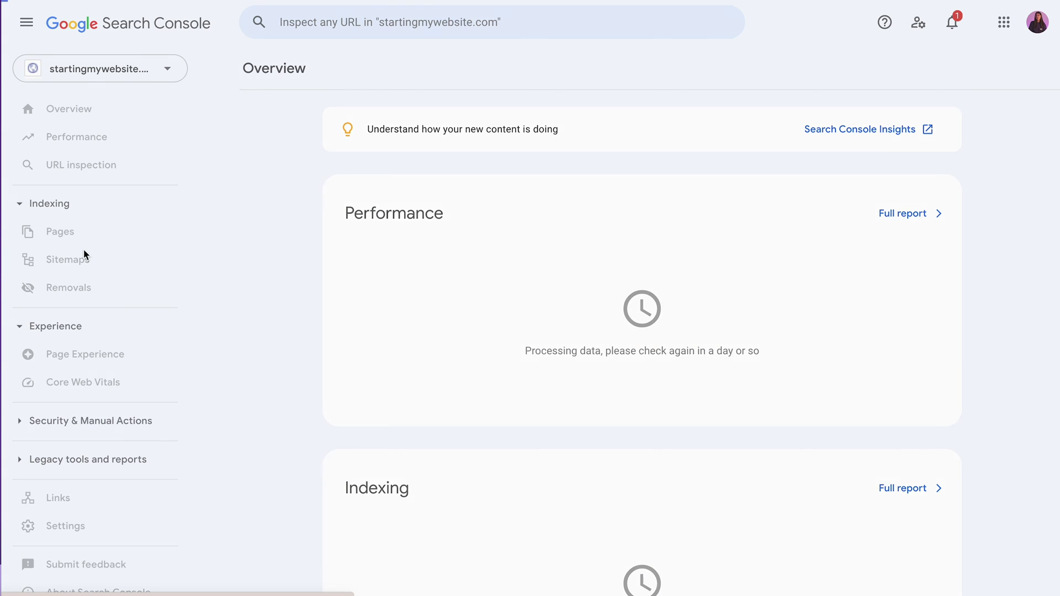
left_click(252, 338)
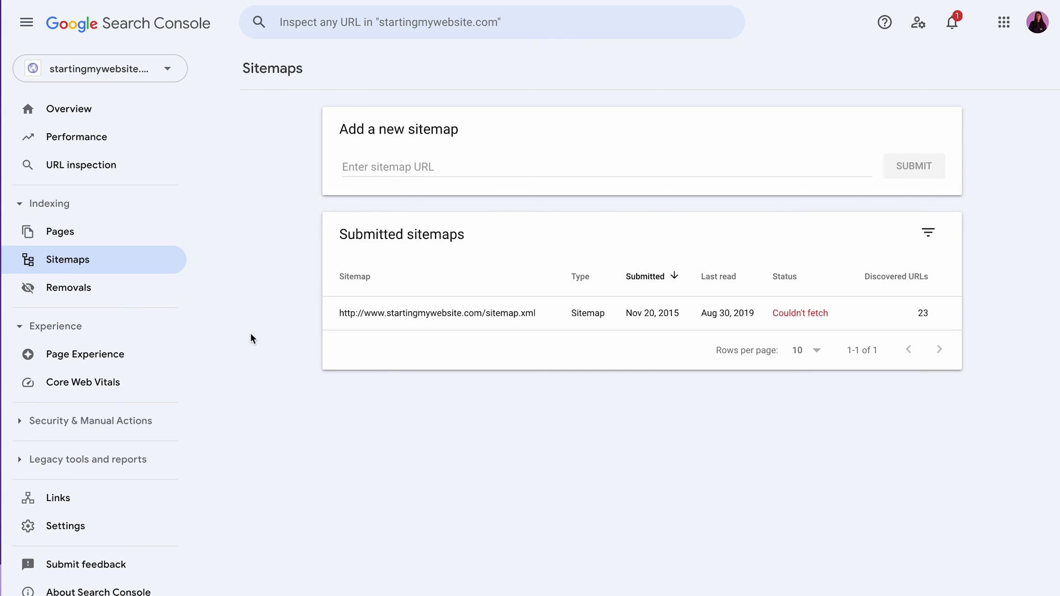
left_click(517, 167)
type("https://www.startingmywebsite.com/sitemap.xml")
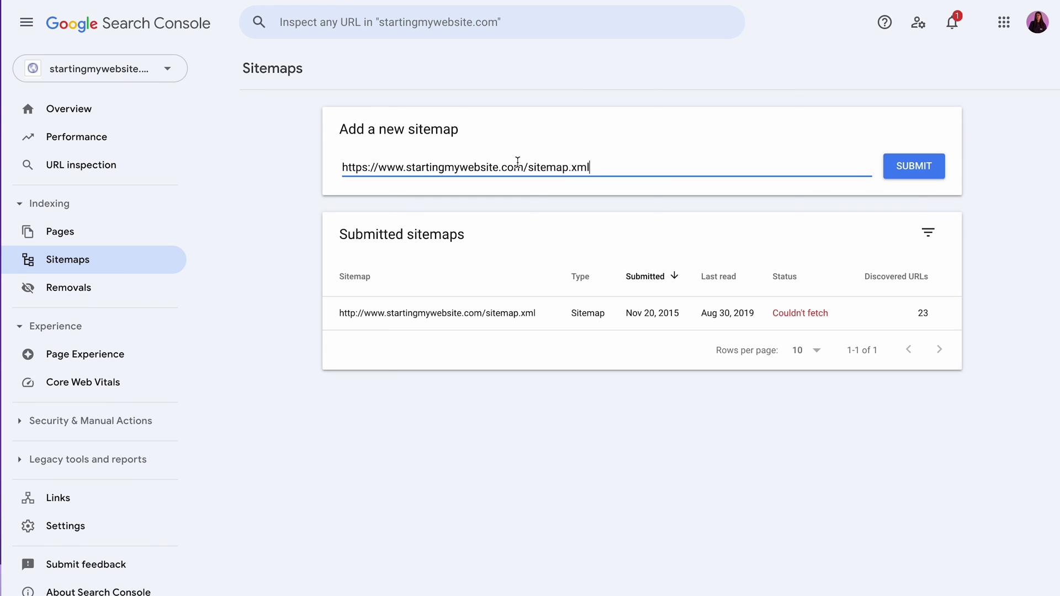
left_click(905, 170)
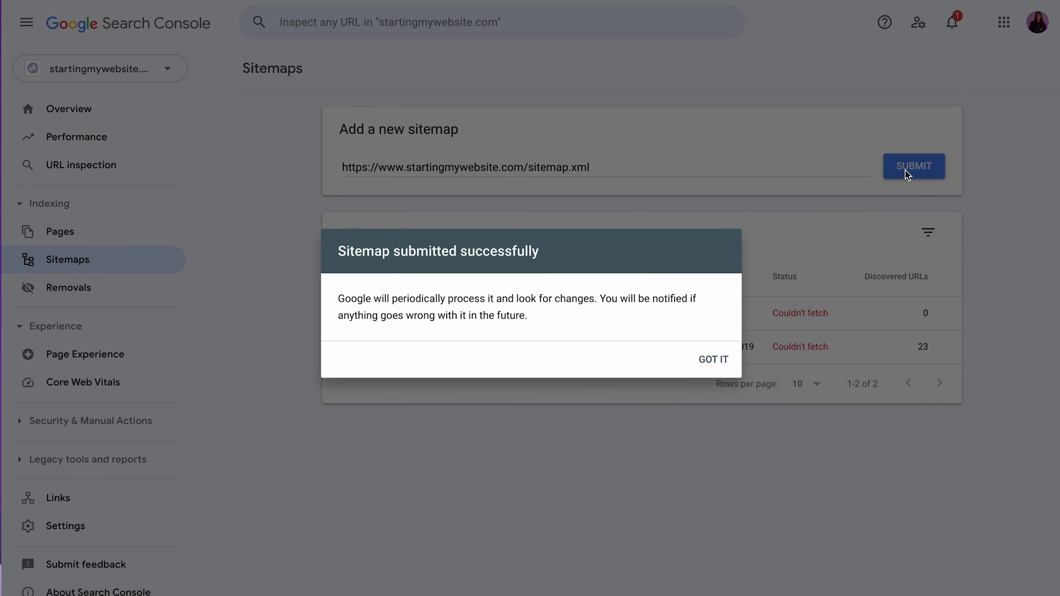
left_click(718, 357)
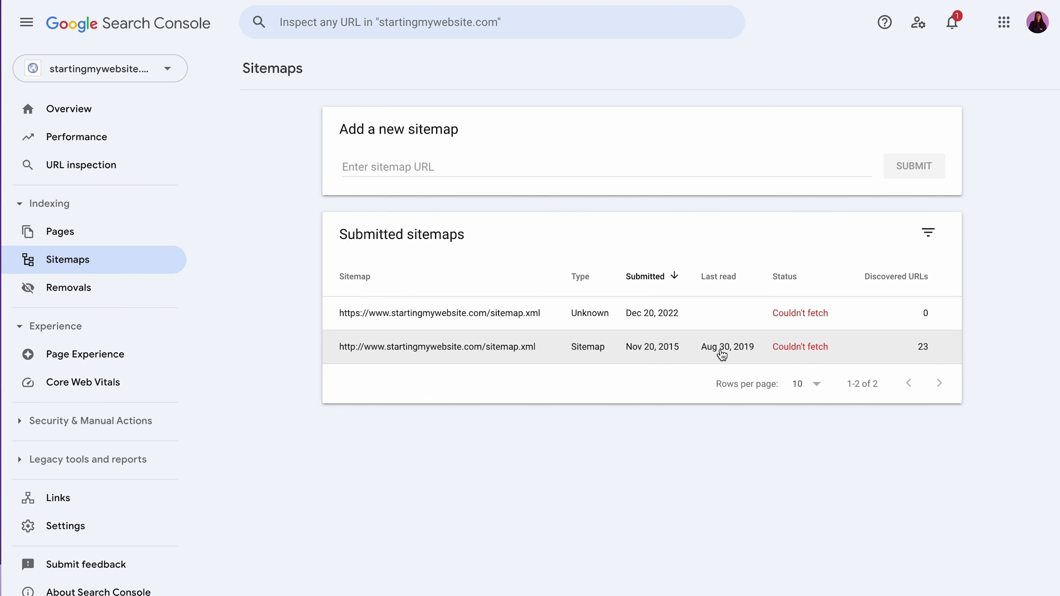